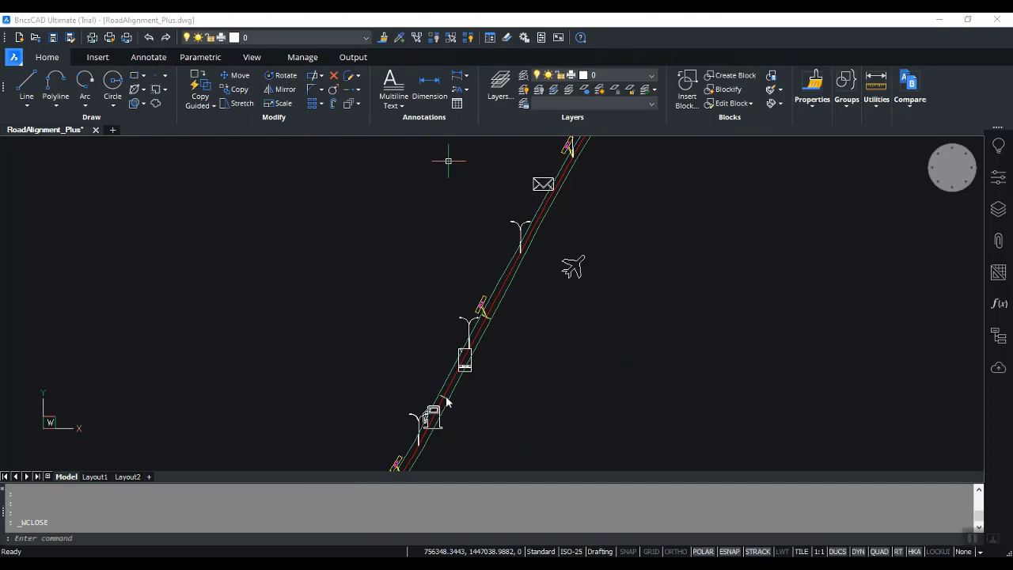
Run Export Utilities (Text and Block) distance from alignment (EXBT) from Road Alignment+ Import / Export.
scroll(446, 402, "down", 5)
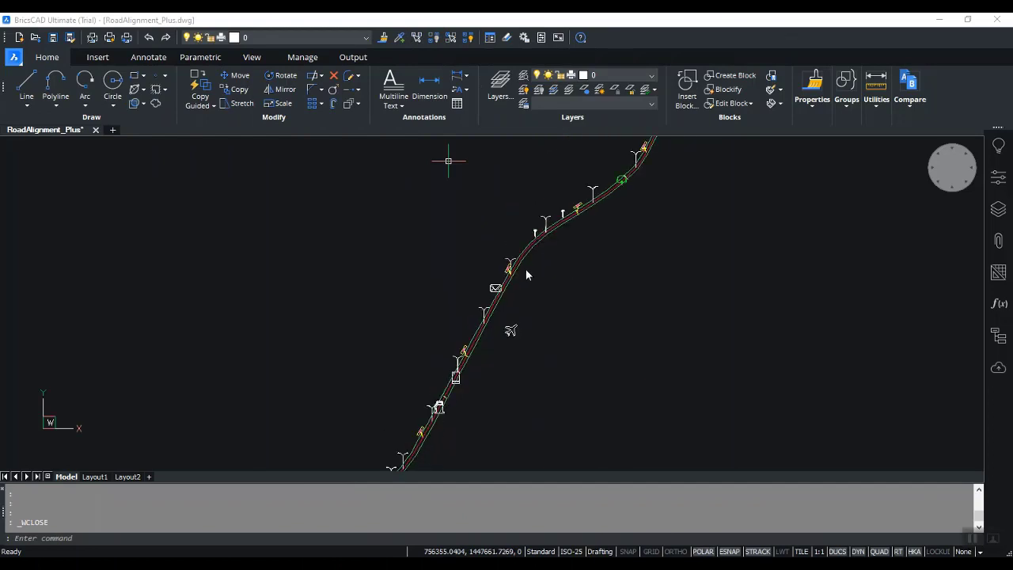
scroll(526, 273, "up", 5)
scroll(526, 272, "down", 5)
scroll(611, 169, "up", 3)
scroll(547, 257, "up", 4)
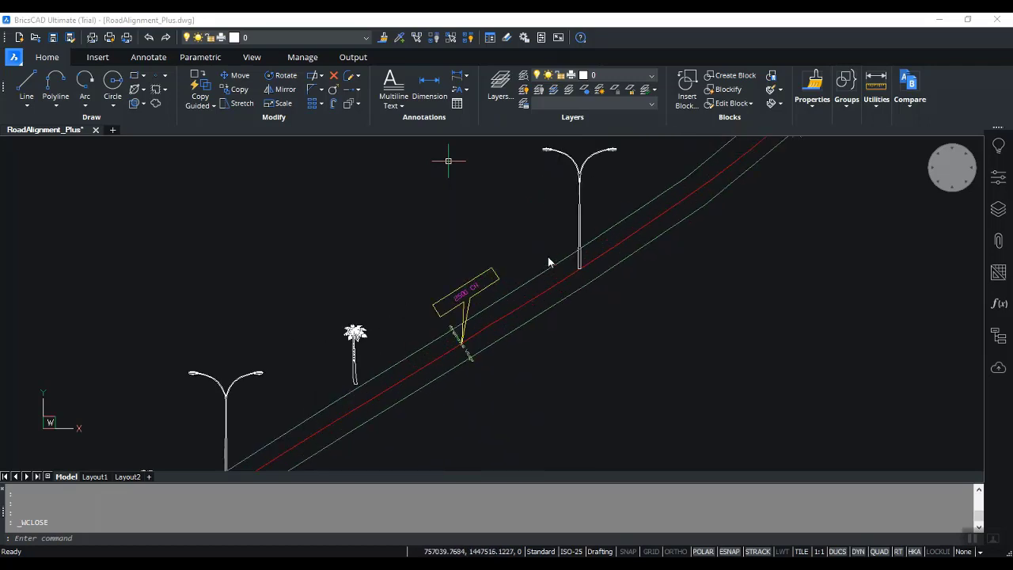
scroll(440, 301, "down", 5)
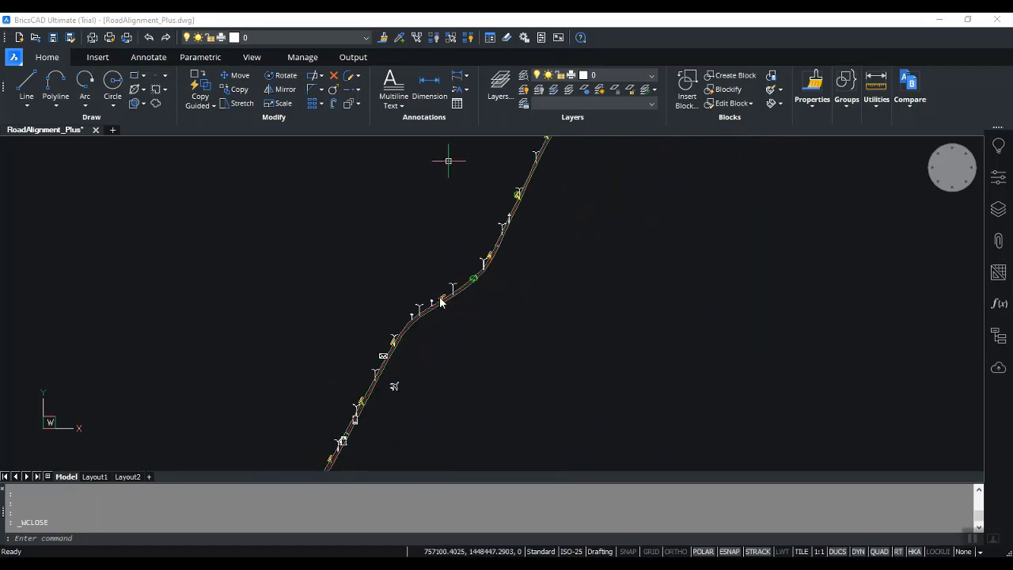
scroll(533, 171, "up", 5)
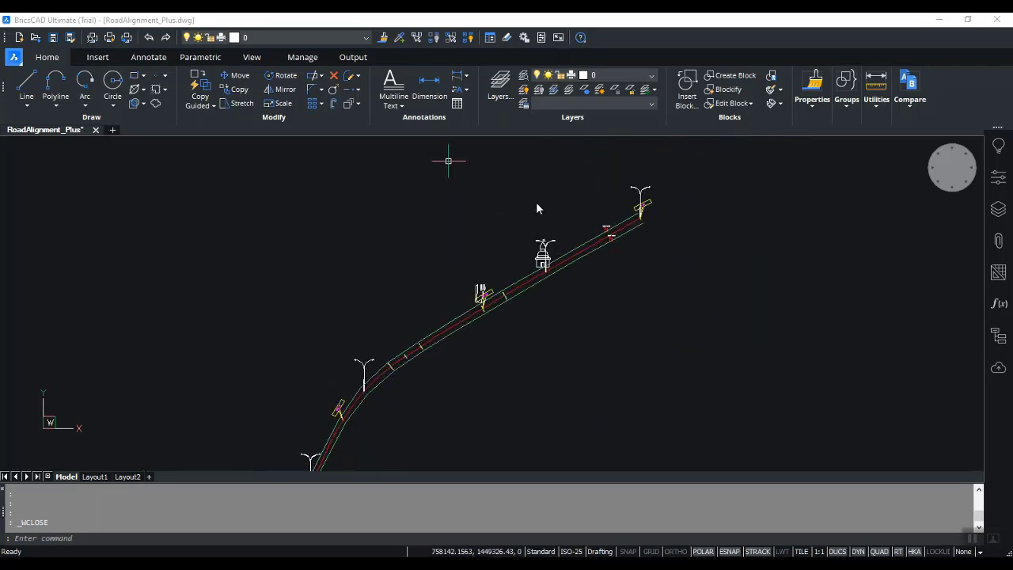
scroll(555, 273, "up", 2)
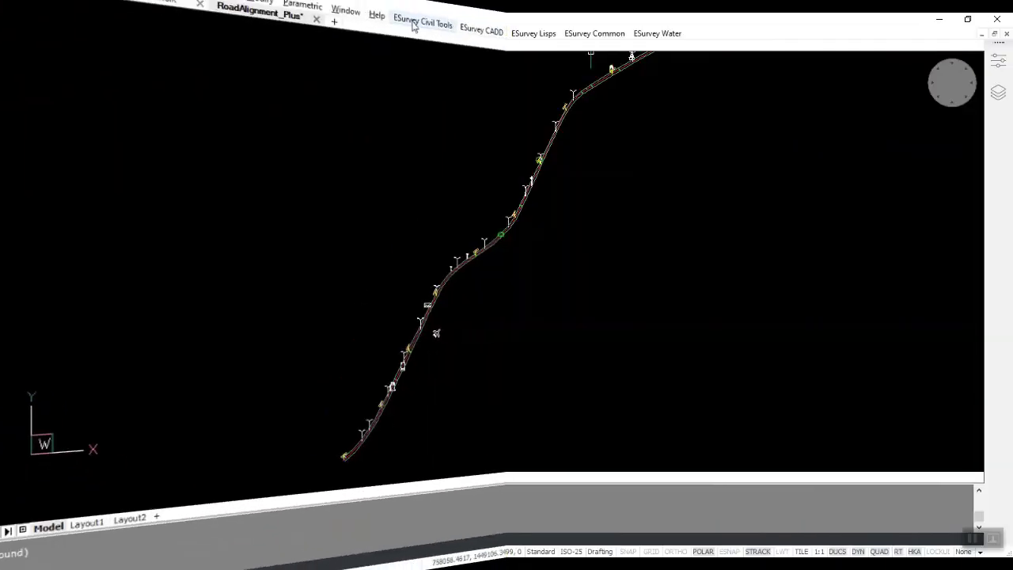
left_click(477, 33)
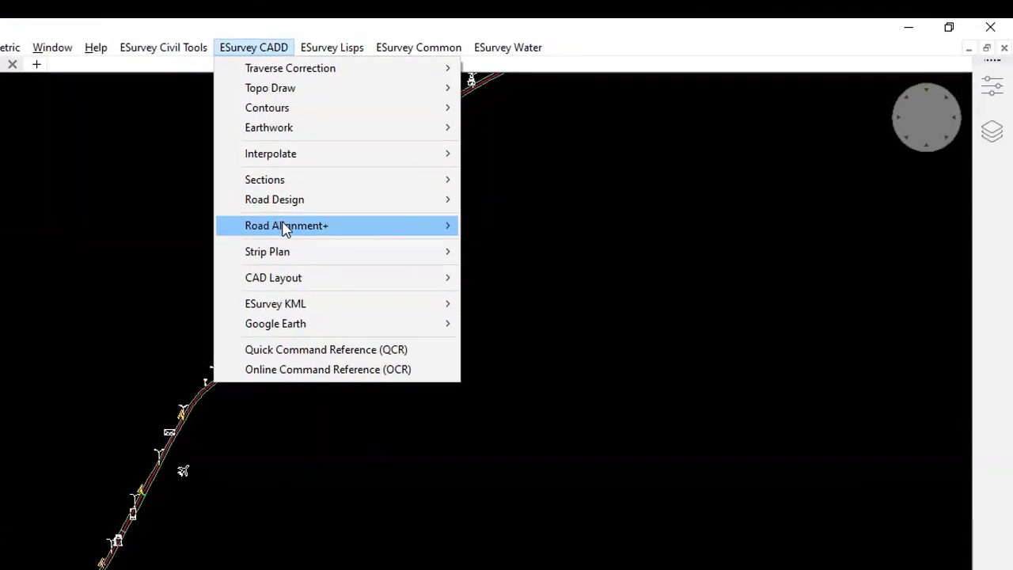
mouse_move(499, 159)
mouse_move(651, 162)
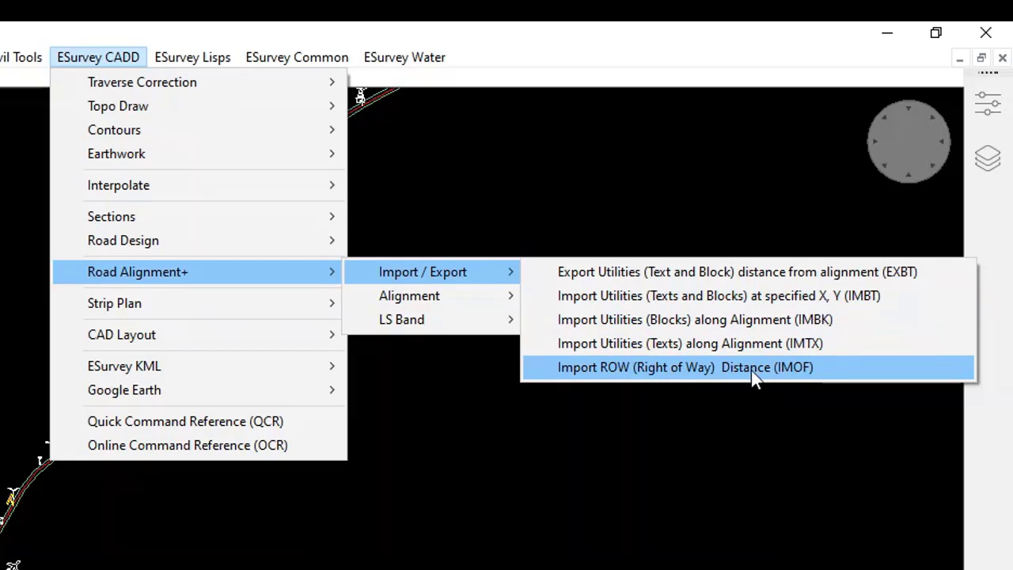
left_click(718, 271)
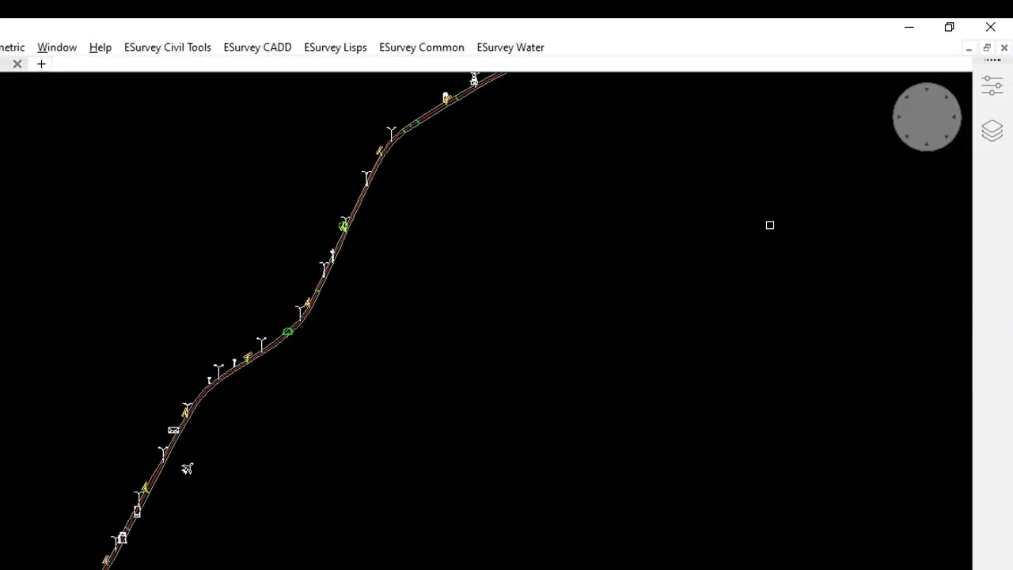
Window-select the 20 utilities, pick the road centre line, and place the BlockText.CSV table beside the road.
scroll(261, 364, "down", 3)
scroll(227, 423, "up", 3)
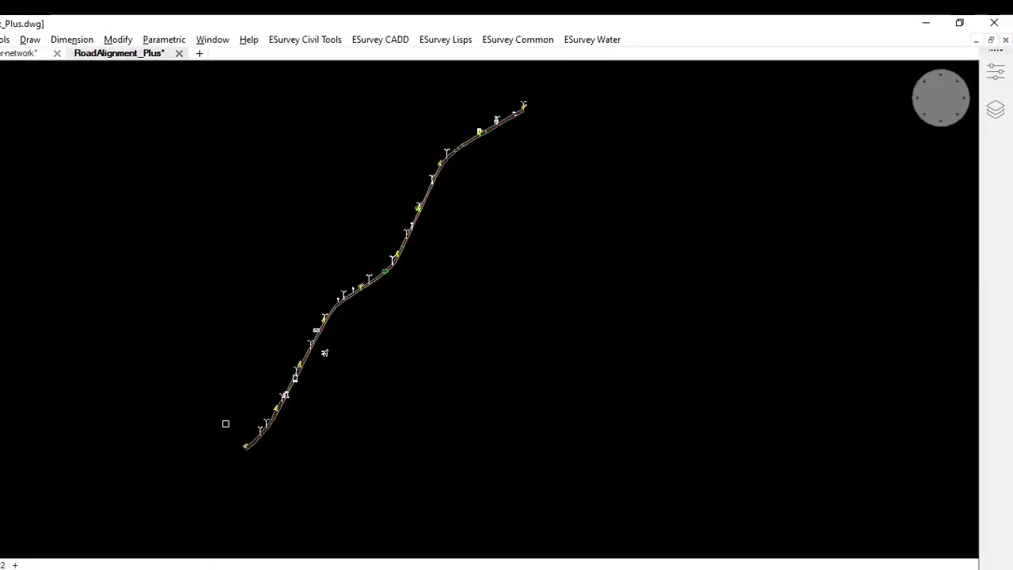
left_click(216, 325)
left_click(345, 467)
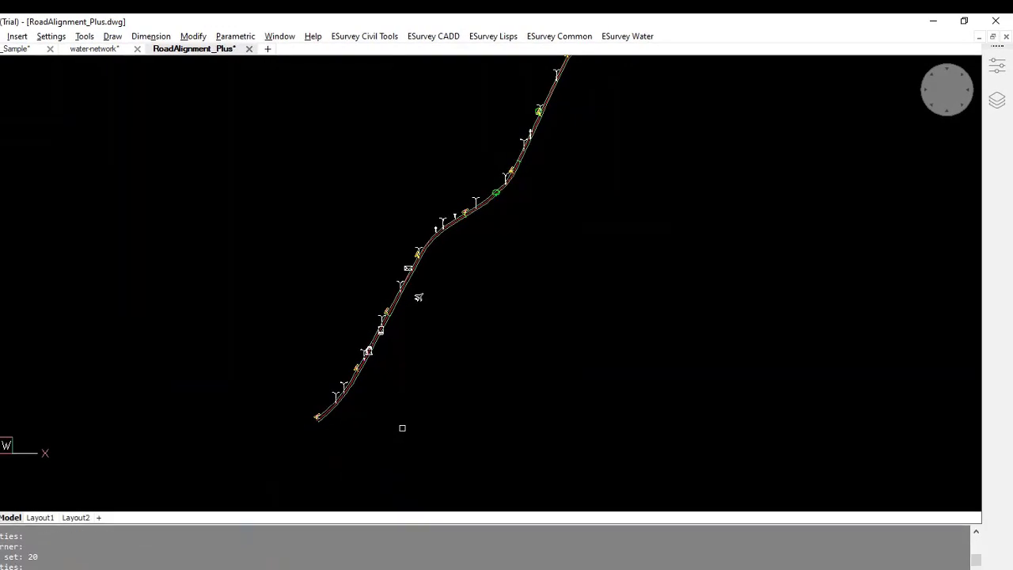
scroll(399, 427, "up", 3)
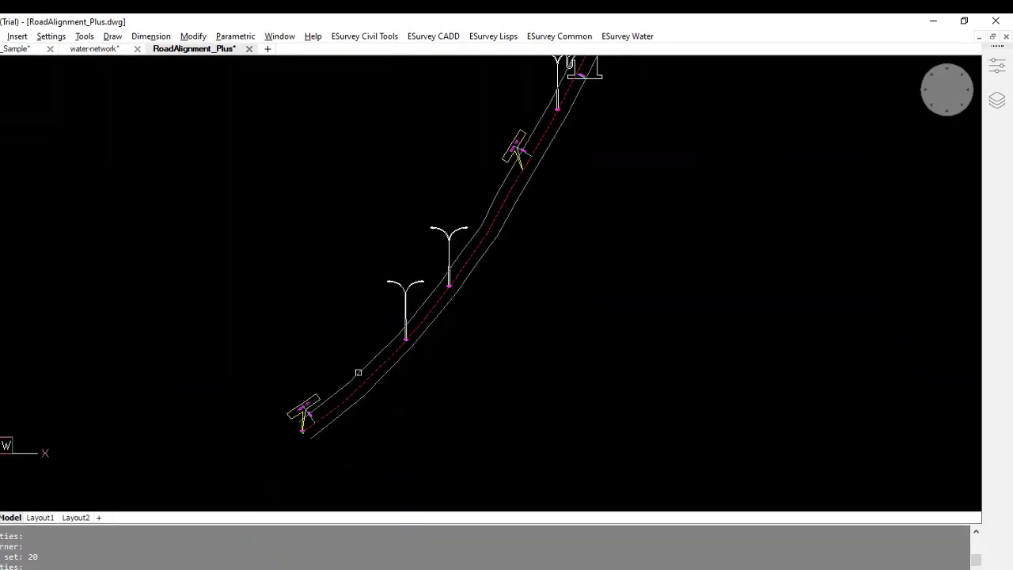
key("Return")
left_click(364, 376)
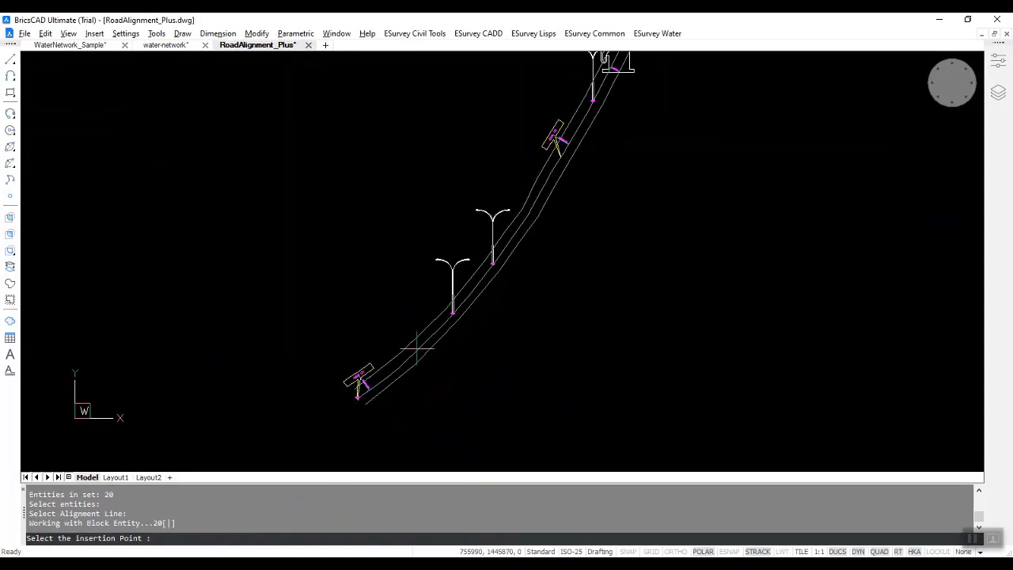
scroll(331, 290, "down", 3)
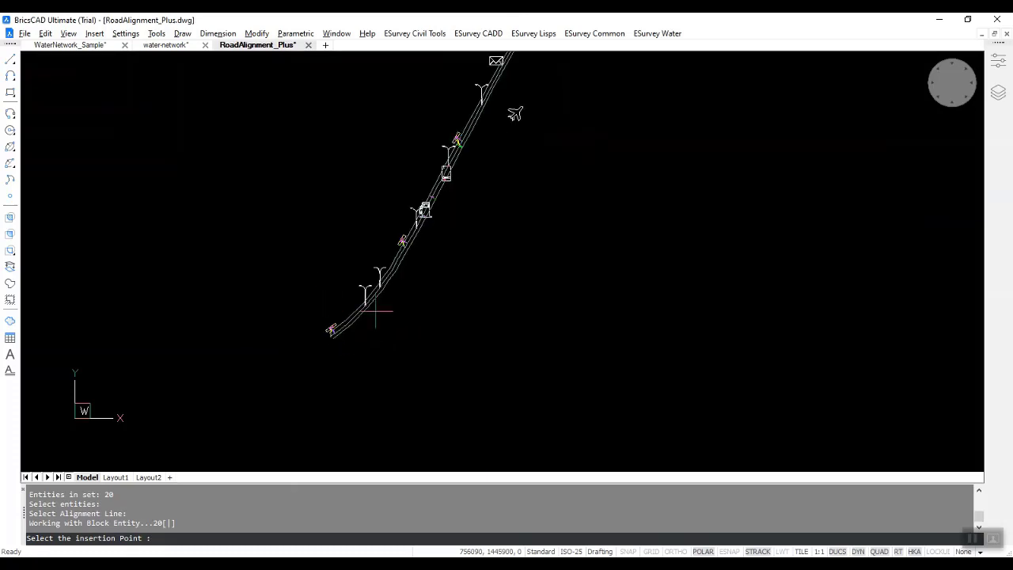
left_click(508, 254)
Zoom in to read the exported table and select the C:\ESurvey\Temp\BlockText.CSV path in the command history.
scroll(491, 258, "up", 4)
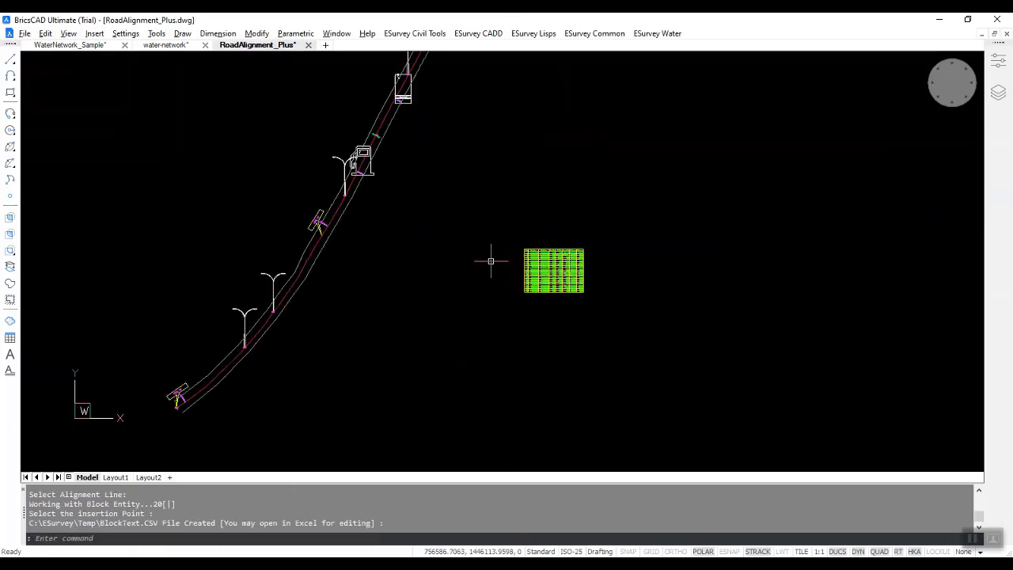
scroll(634, 254, "up", 3)
scroll(545, 292, "up", 2)
scroll(461, 202, "down", 4)
scroll(462, 212, "up", 8)
scroll(463, 221, "down", 4)
scroll(463, 222, "down", 3)
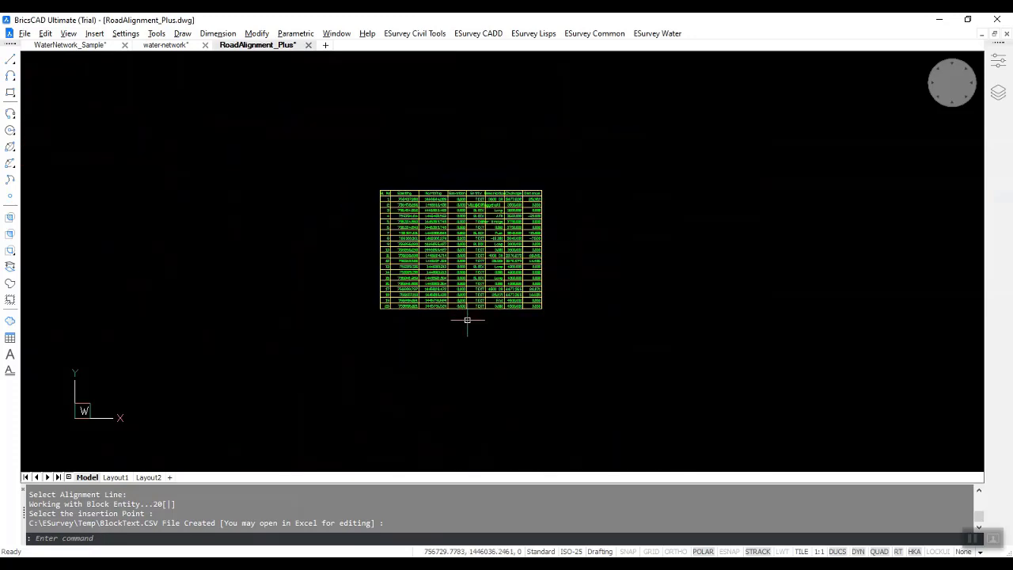
scroll(467, 320, "up", 2)
scroll(443, 98, "up", 2)
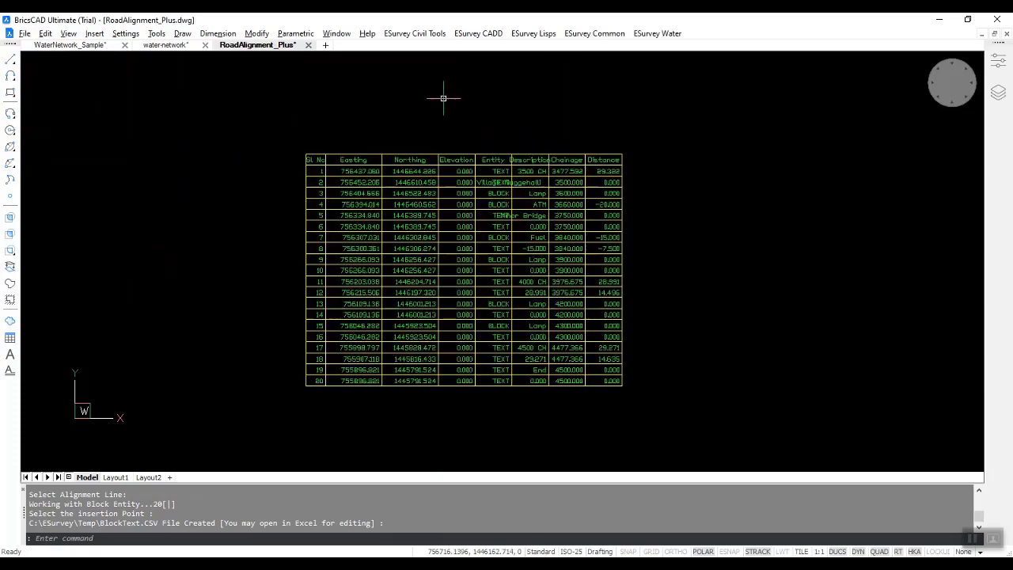
left_click_drag(30, 522, 157, 523)
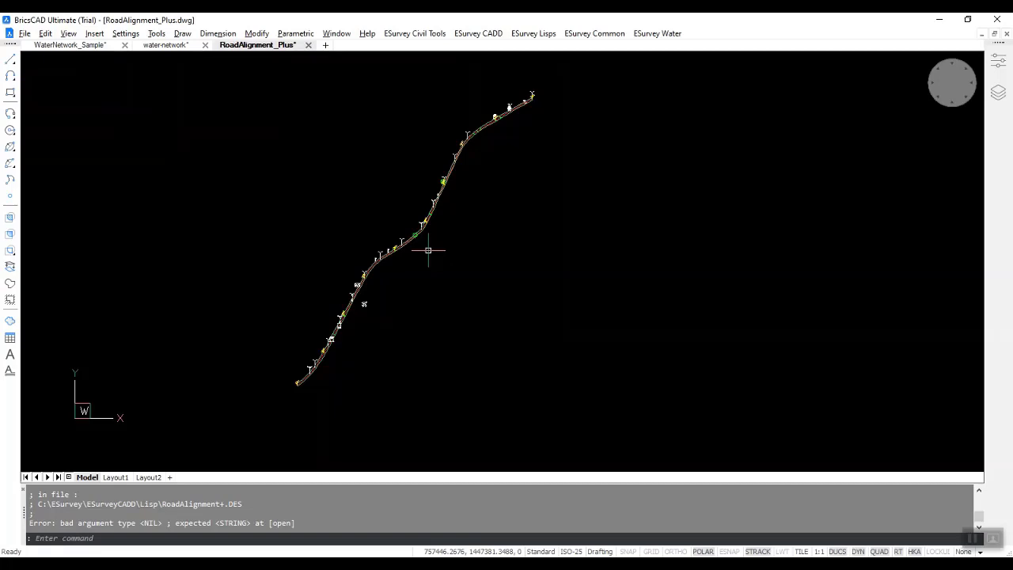
Show the ESurvey CADD Road Alignment+ Alignment submenu with its align-text-along-alignment tool.
left_click(530, 32)
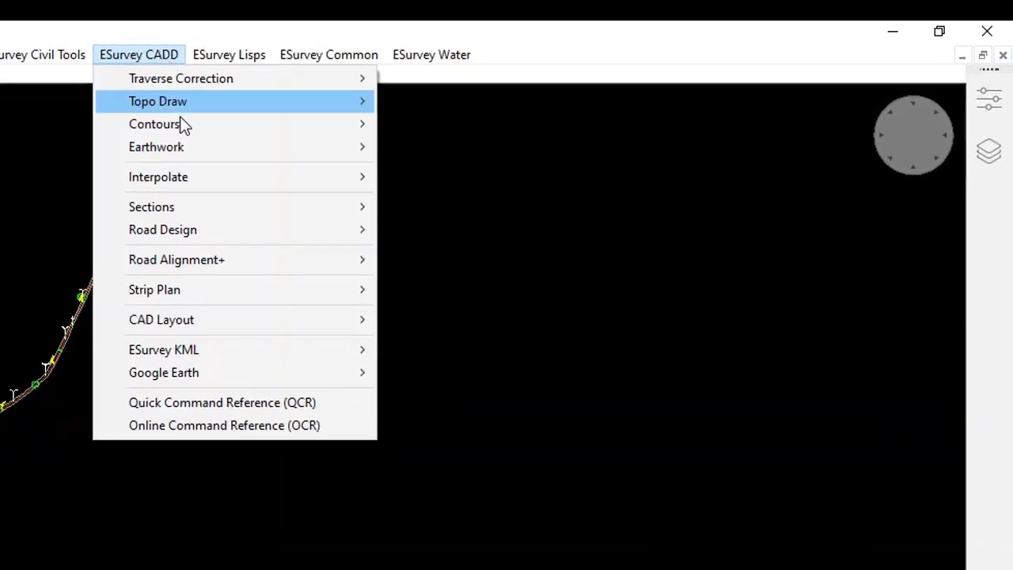
mouse_move(296, 238)
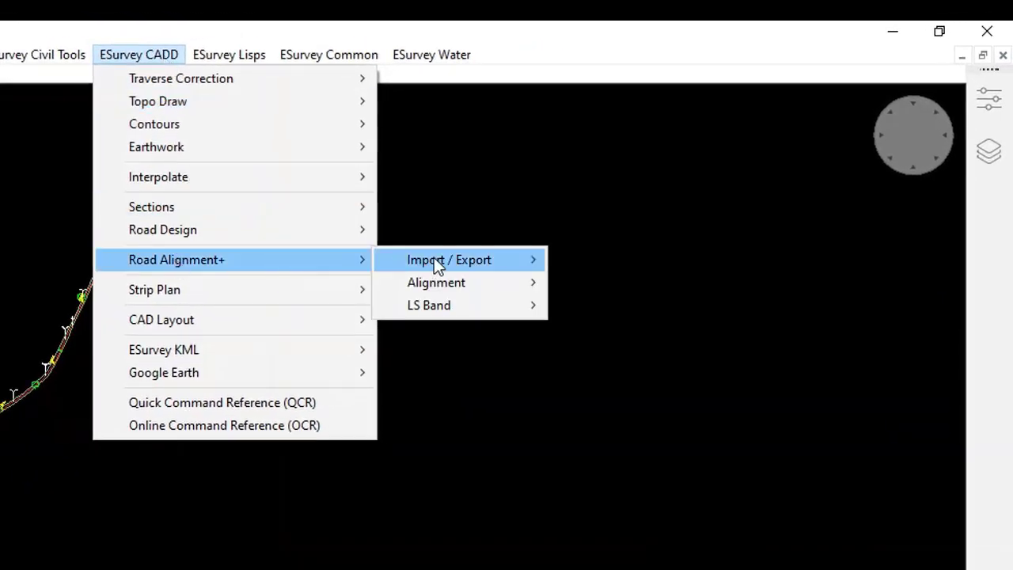
mouse_move(423, 285)
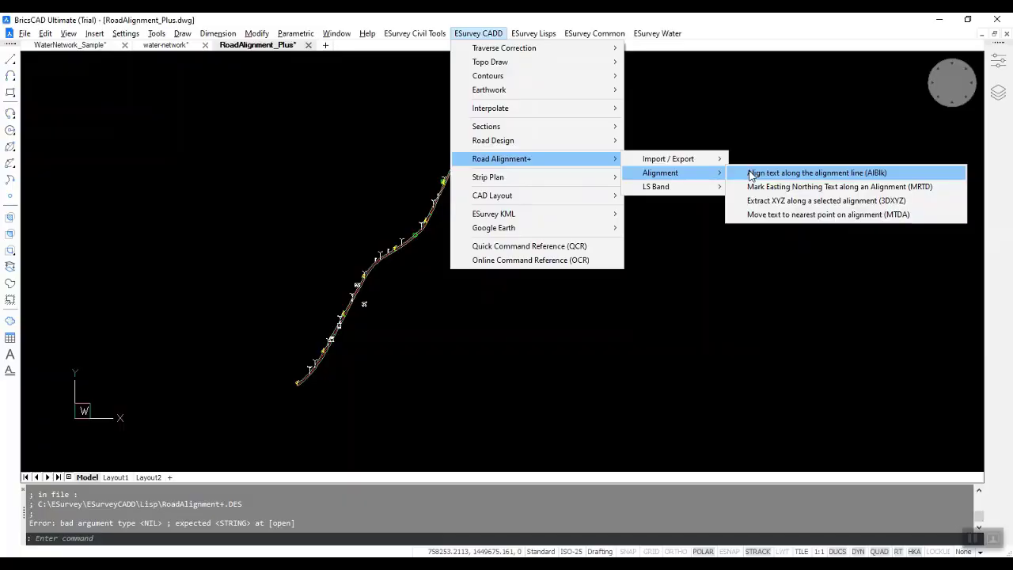
Insert the 10 blocks from Centre_Leader_ALBLK.csv along the road alignment, starting at chainage 0.
left_click(762, 172)
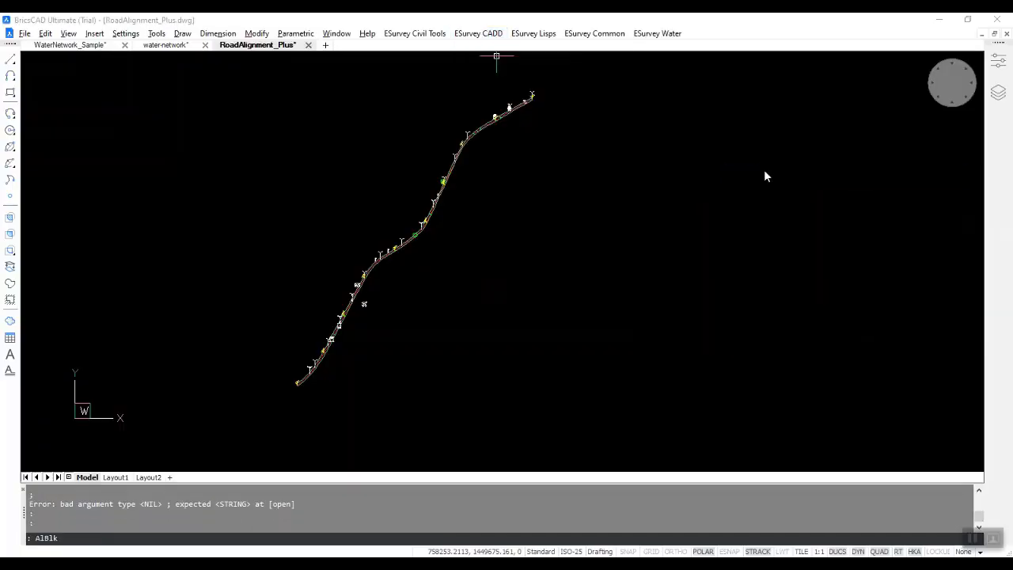
scroll(203, 176, "down", 4)
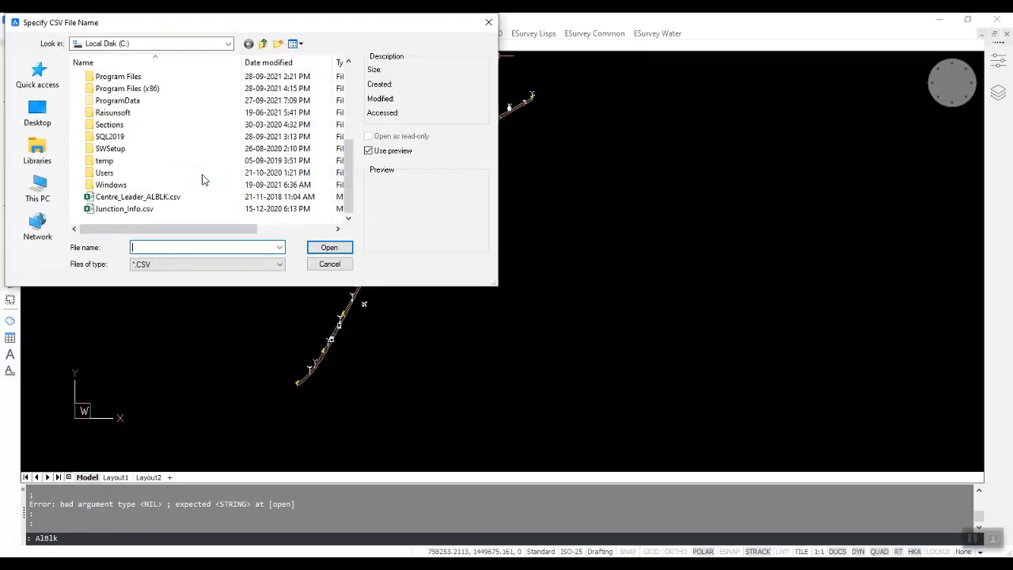
left_click(159, 197)
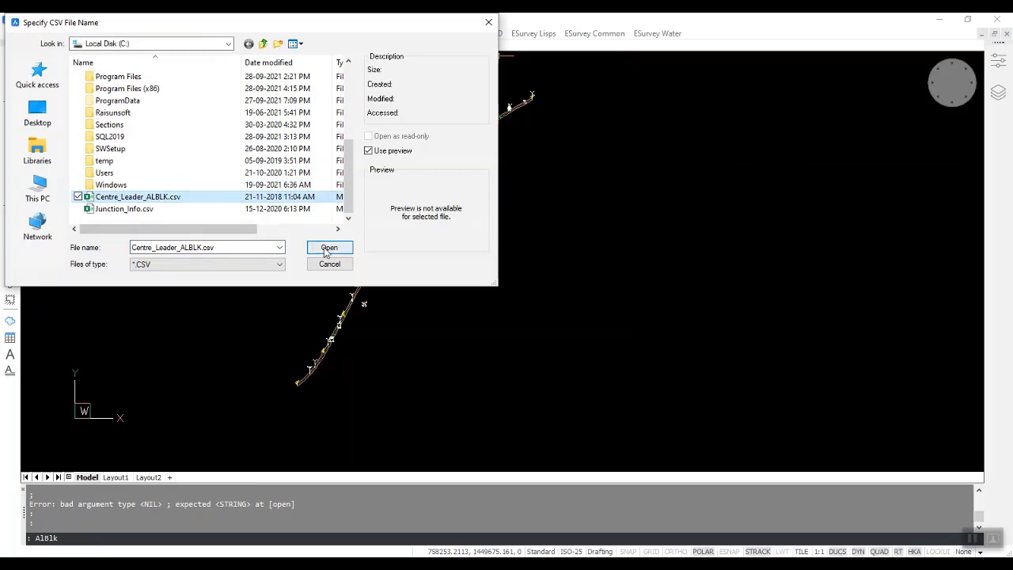
left_click(330, 248)
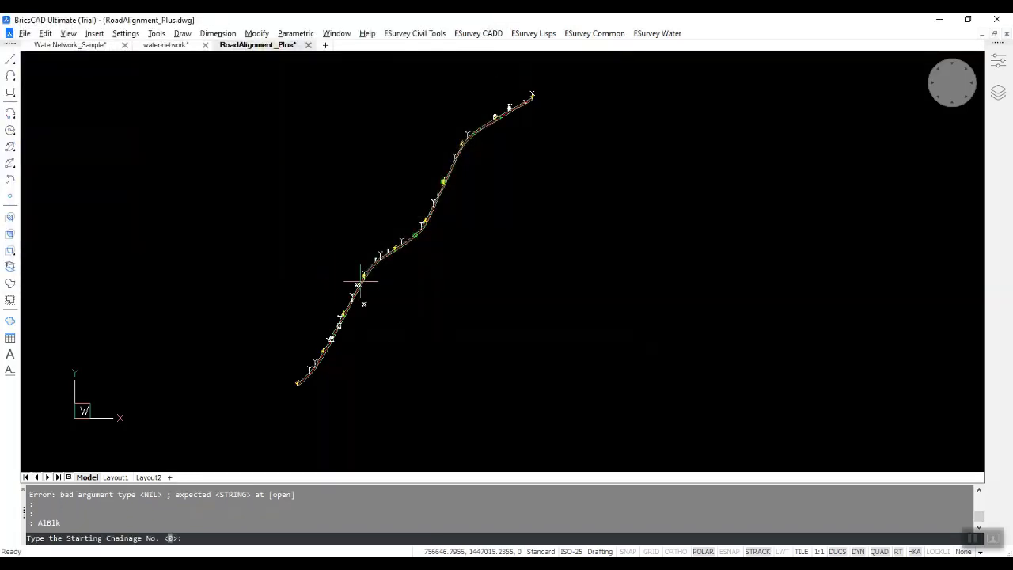
key("Return")
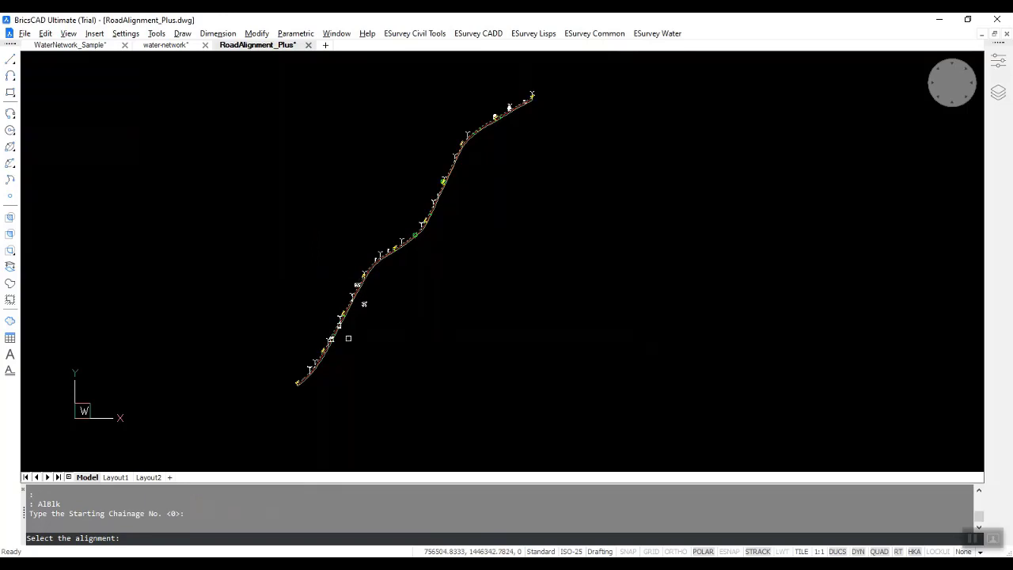
scroll(308, 374, "up", 5)
left_click(308, 375)
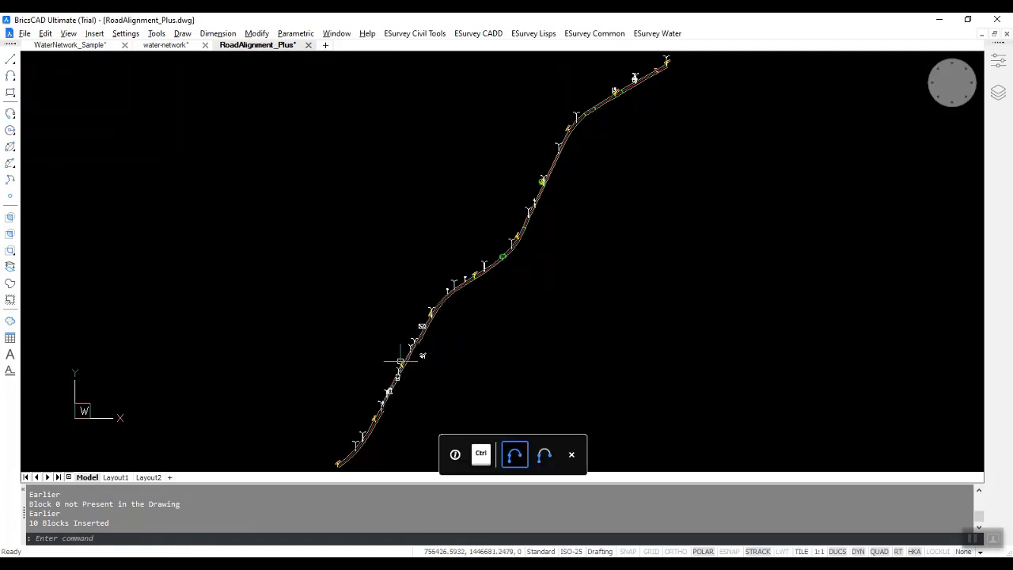
Zoom over the road alignment to inspect the inserted culvert, underpass and flyover blocks.
scroll(401, 360, "down", 3)
scroll(377, 417, "up", 8)
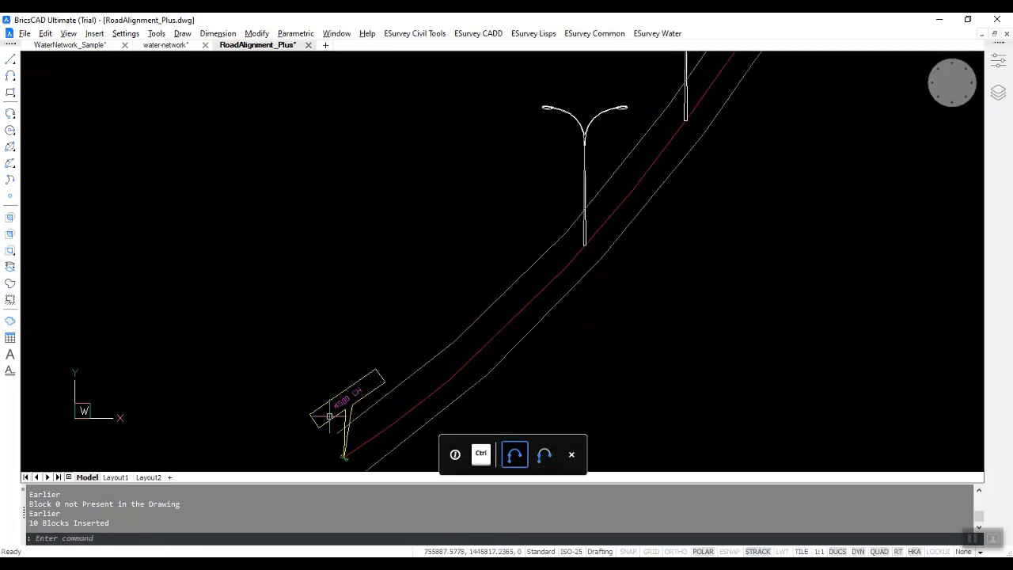
scroll(382, 350, "down", 6)
scroll(504, 199, "up", 4)
scroll(522, 257, "up", 5)
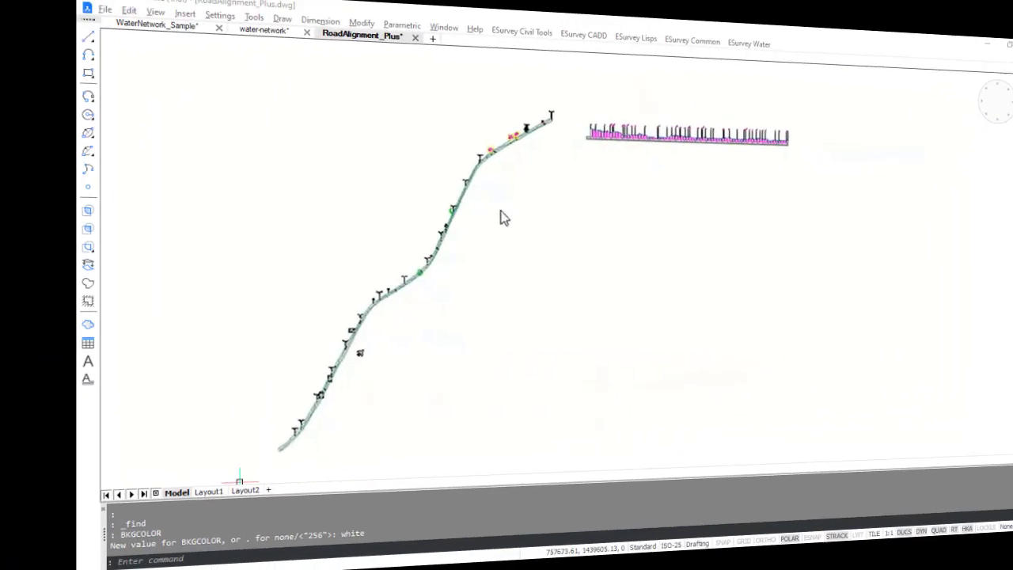
scroll(431, 101, "up", 6)
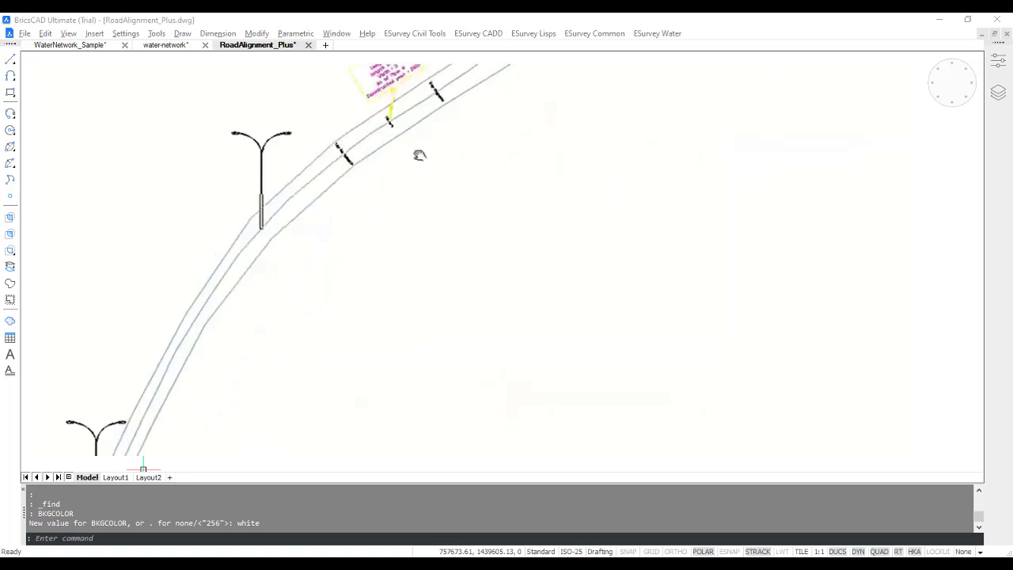
scroll(316, 388, "up", 3)
scroll(373, 267, "down", 5)
scroll(674, 245, "up", 2)
scroll(602, 235, "up", 2)
Pan to the Flyover callout and check the matching profile labels, then cancel with Esc.
middle_click_drag(602, 234, 520, 385)
scroll(490, 380, "down", 3)
middle_click_drag(570, 317, 546, 372)
scroll(628, 275, "up", 2)
scroll(627, 275, "down", 5)
scroll(535, 292, "up", 2)
scroll(411, 223, "up", 1)
scroll(395, 227, "up", 2)
scroll(309, 317, "down", 1)
scroll(274, 233, "up", 2)
scroll(304, 181, "down", 1)
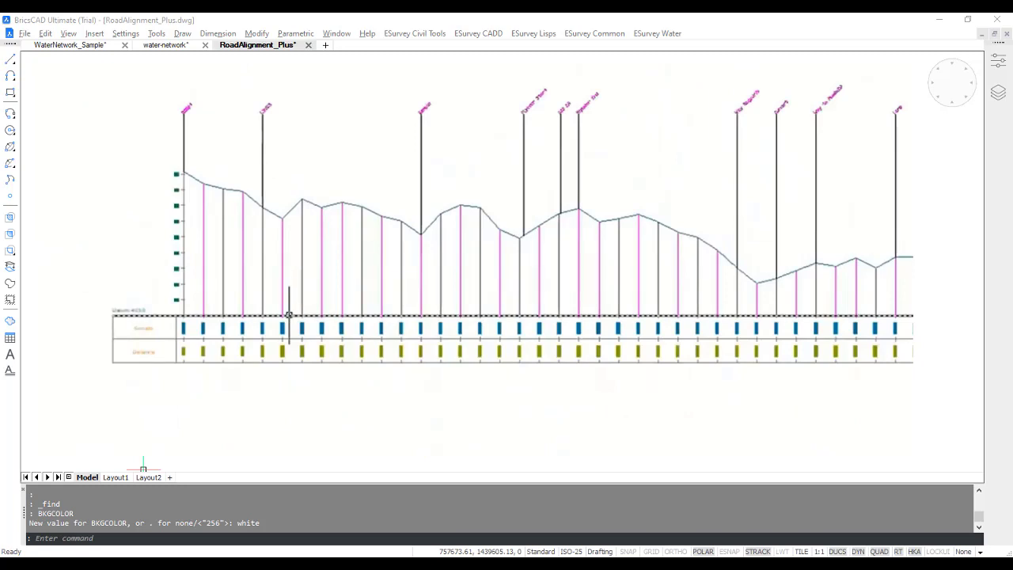
scroll(289, 315, "down", 6)
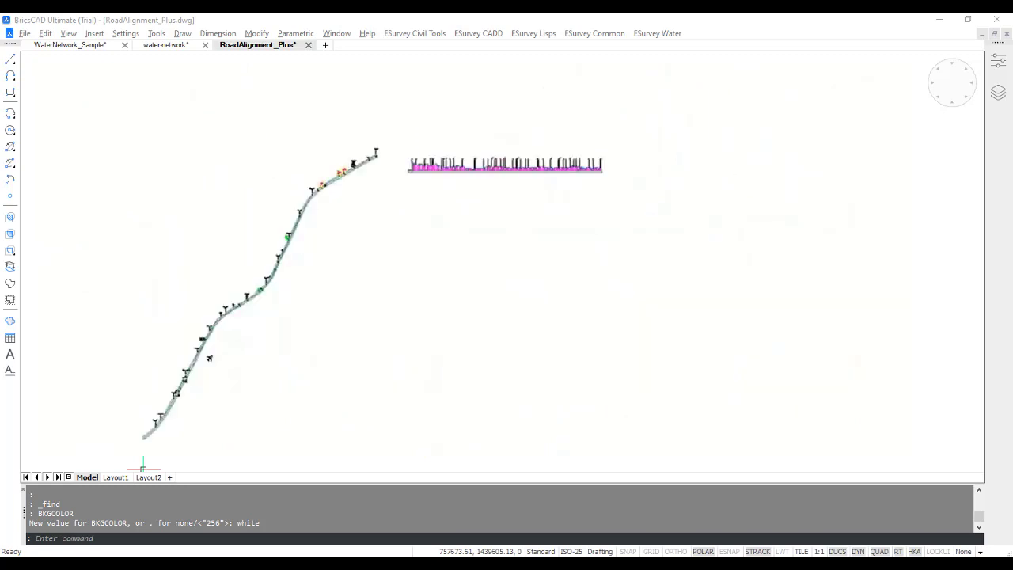
key("Escape")
key("Escape")
scroll(435, 204, "down", 2)
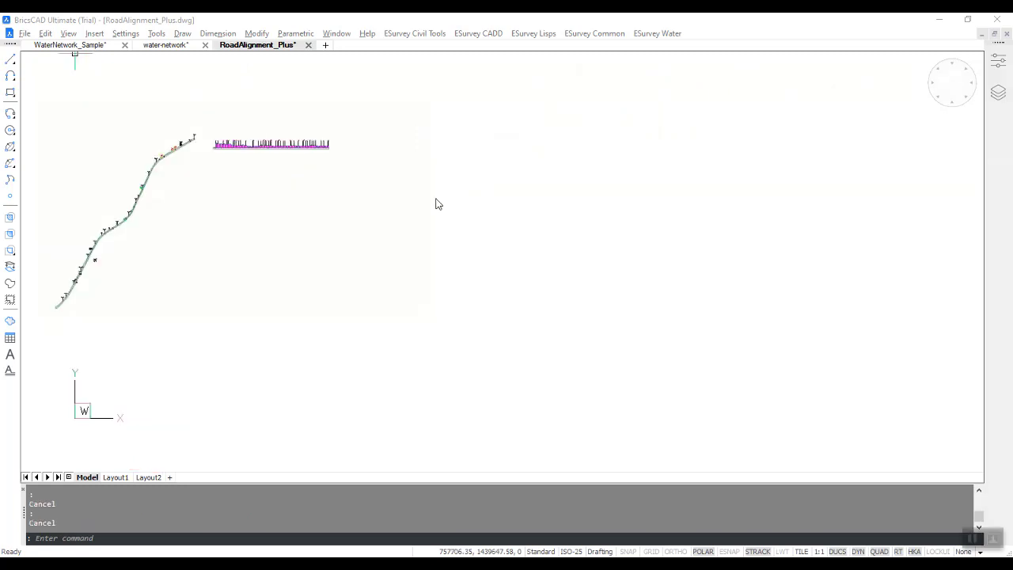
Show the Road Alignment+ LS Band submenu with Update LS remark (UPLS).
left_click(478, 33)
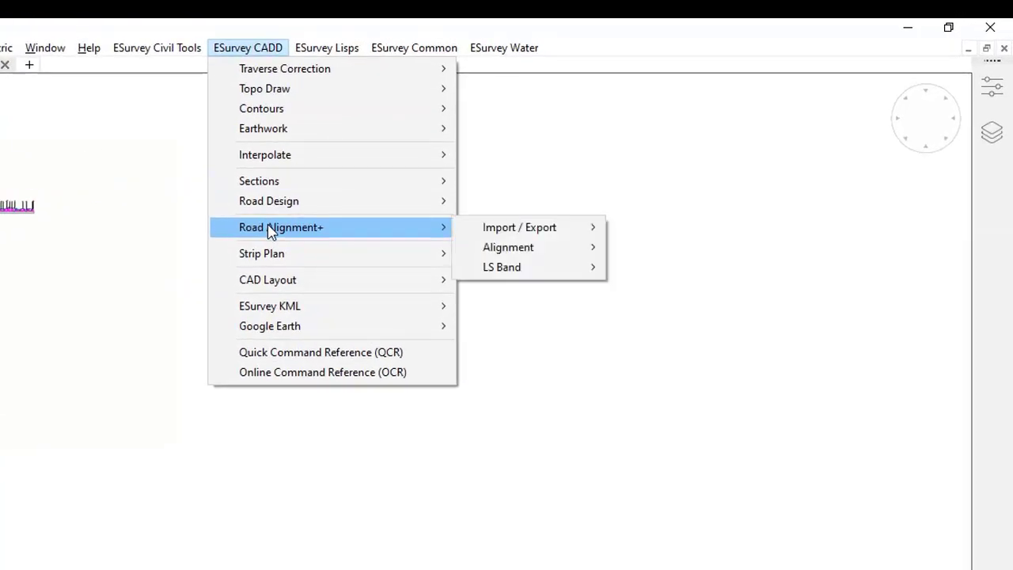
mouse_move(455, 224)
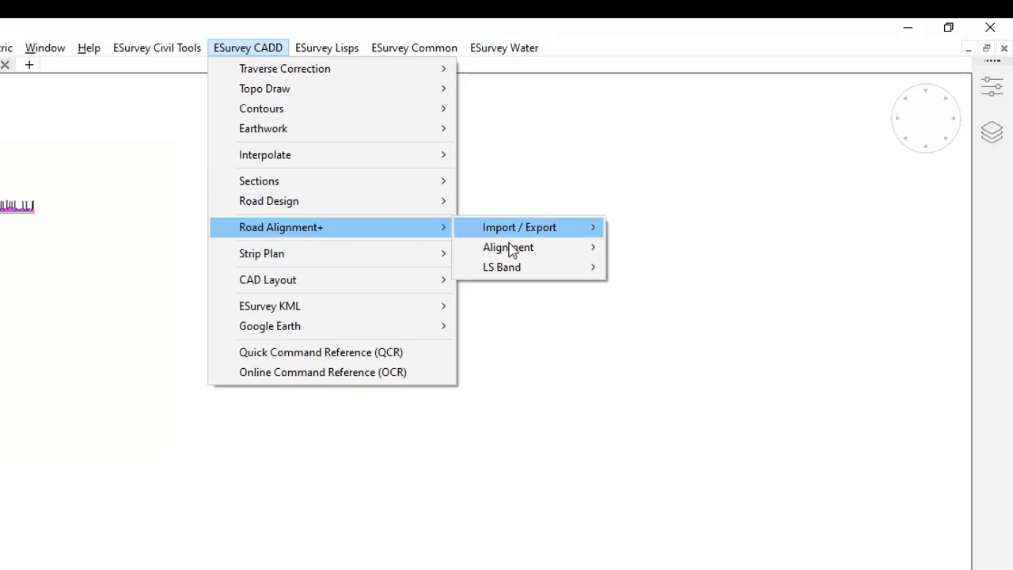
mouse_move(493, 273)
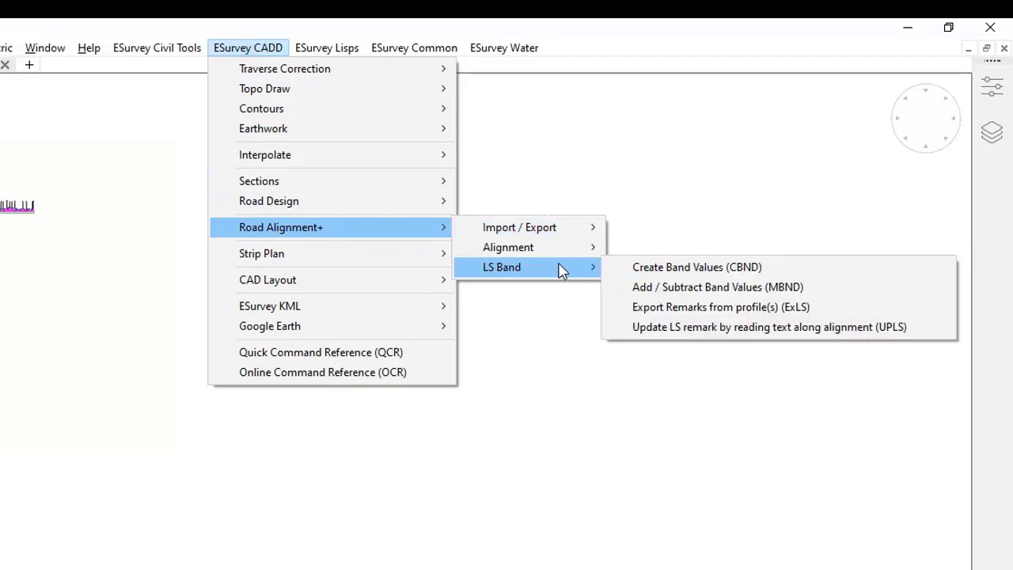
Run UPLS, window-select the road objects, and pick the alignment line.
left_click(677, 327)
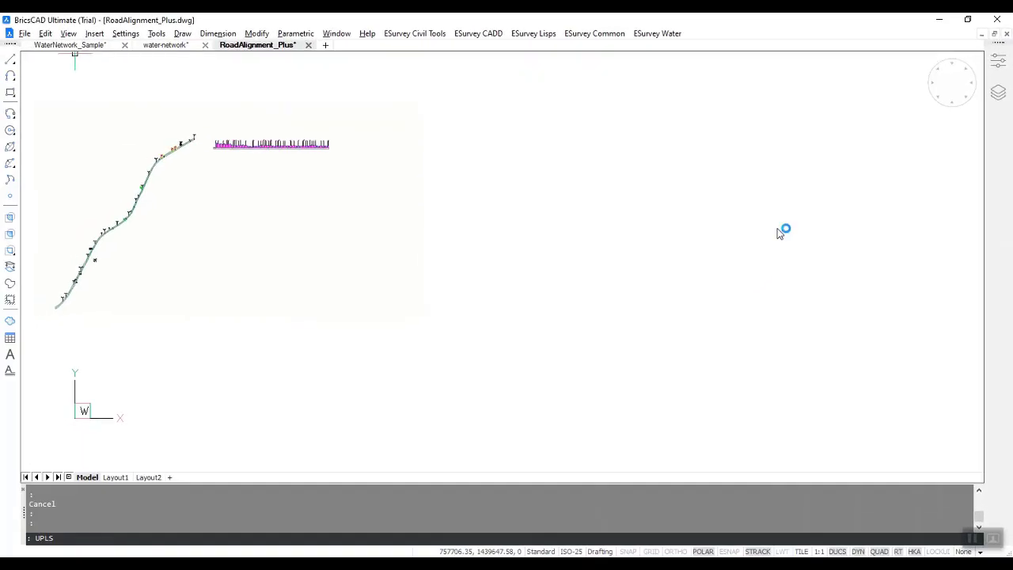
left_click(314, 140)
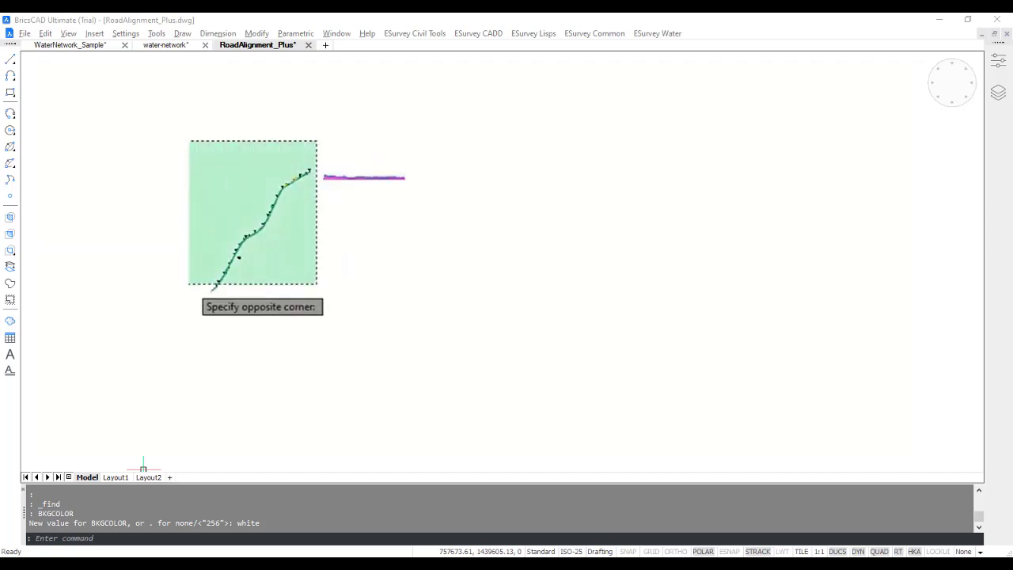
left_click(181, 311)
key("Return")
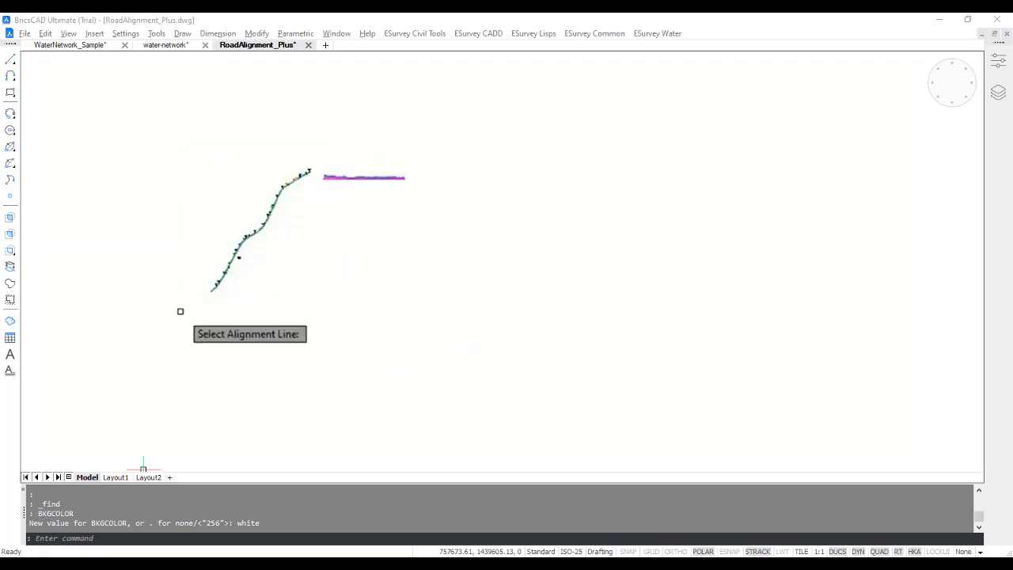
scroll(278, 175, "up", 4)
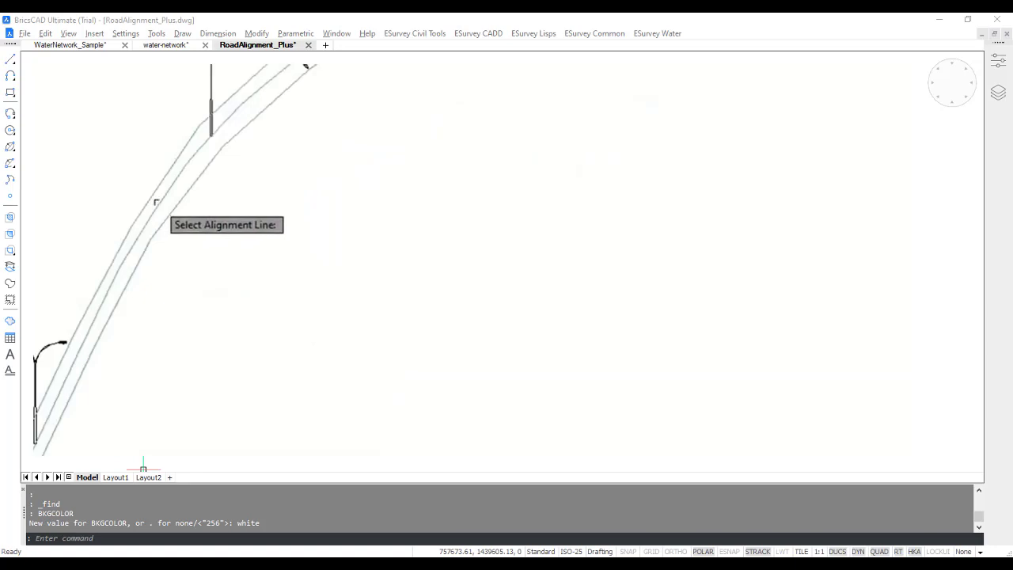
left_click(159, 203)
middle_click_drag(159, 203, 88, 264)
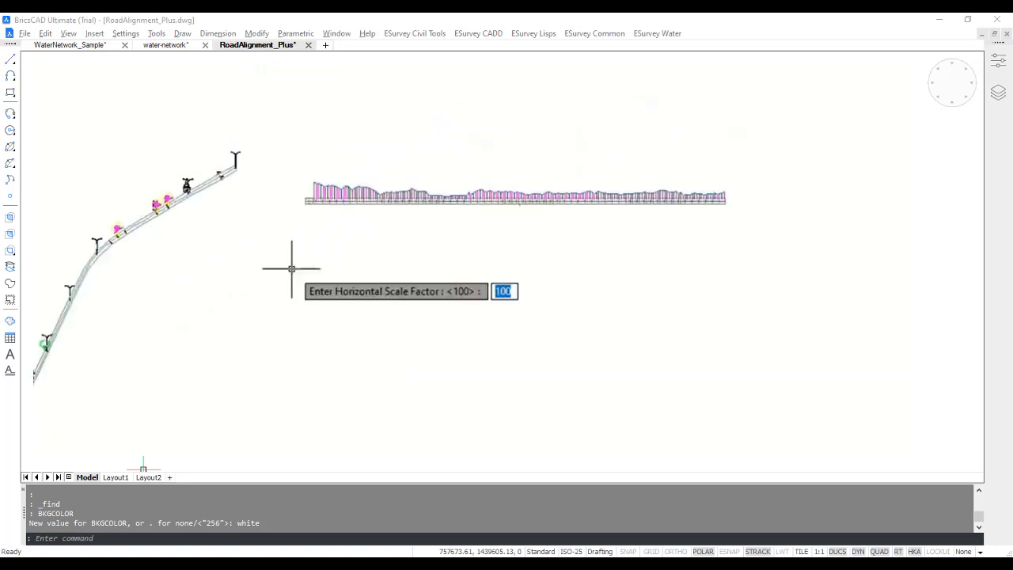
Enter horizontal scale 1000, choose constant-distance option D, and set constant height 5.
type("1000")
key("Return")
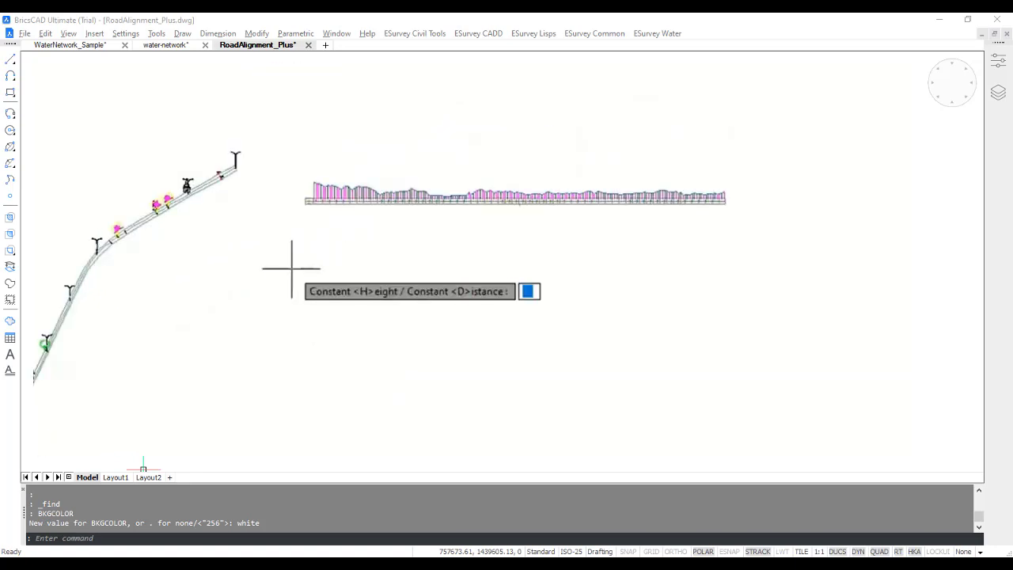
type("D")
key("Return")
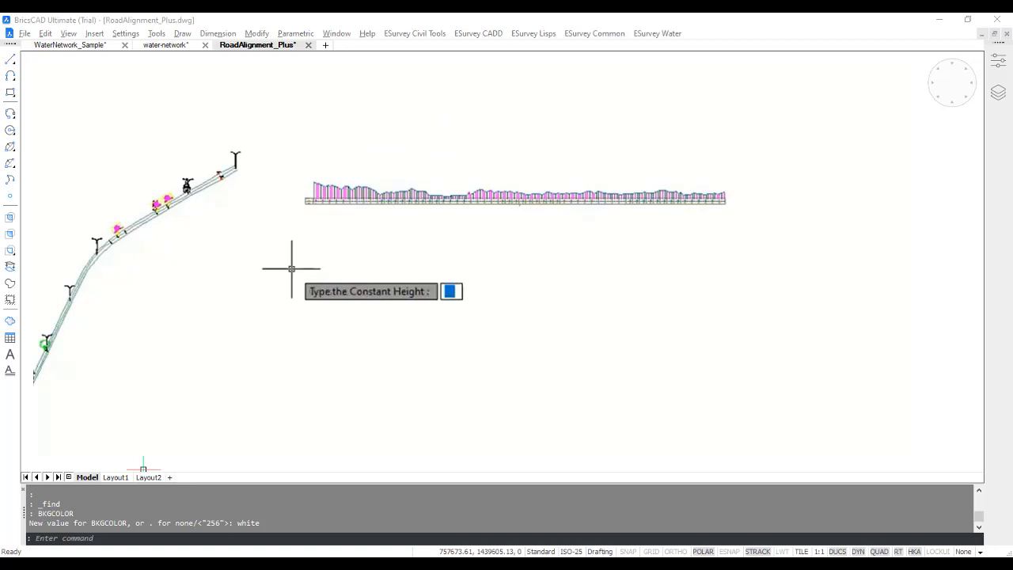
type("5")
key("Return")
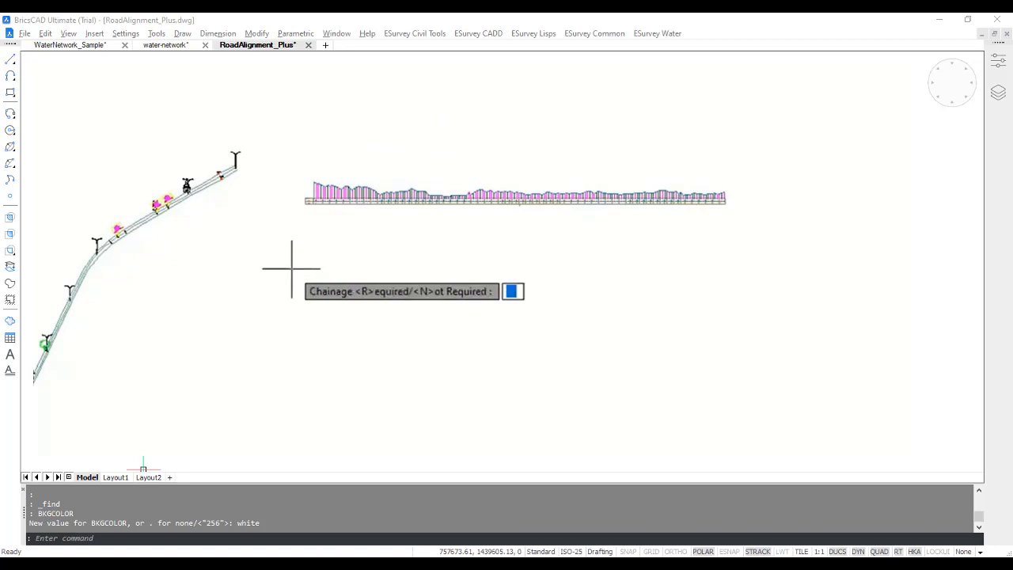